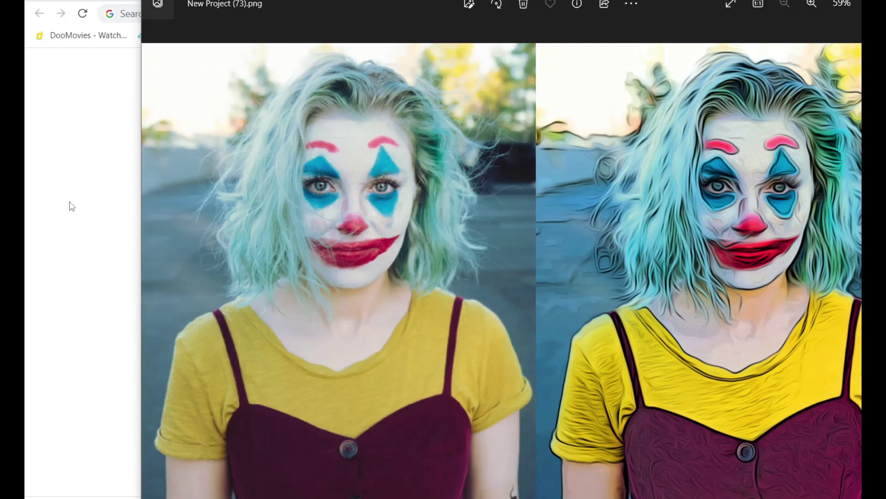
Bring Chrome to the front and load photopea.com.
left_click(71, 206)
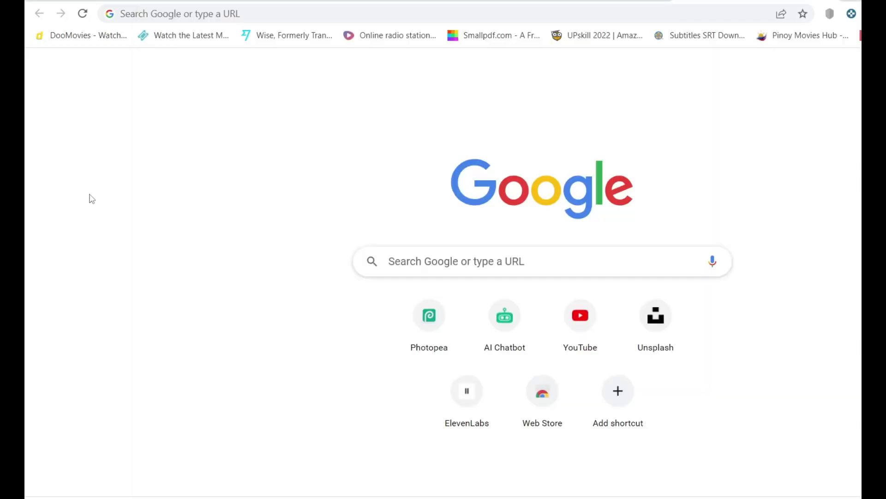
left_click(169, 14)
type("photo")
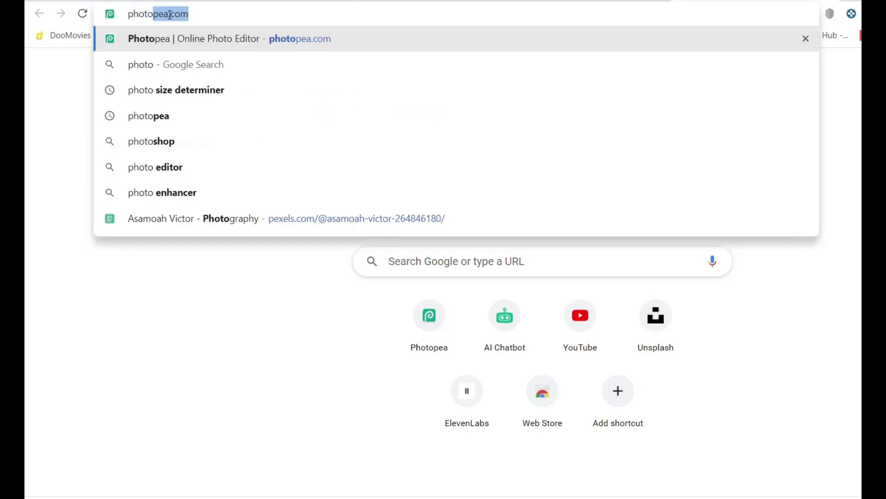
type("pea.")
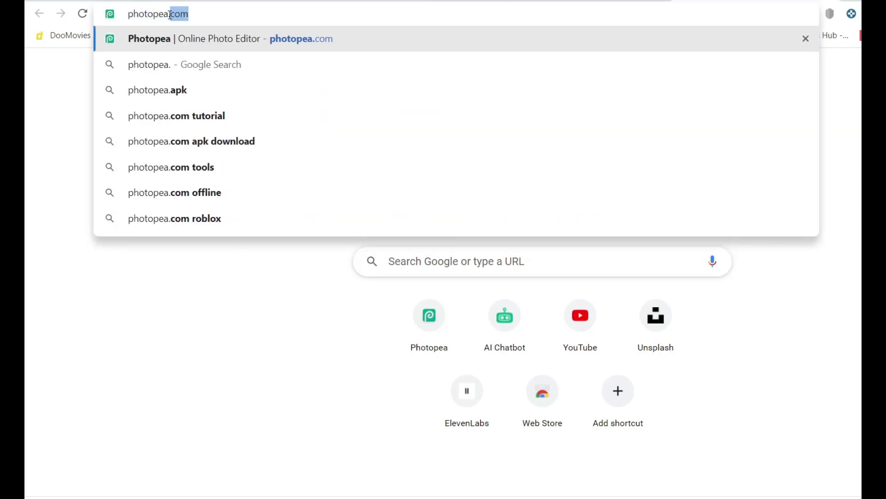
type("com")
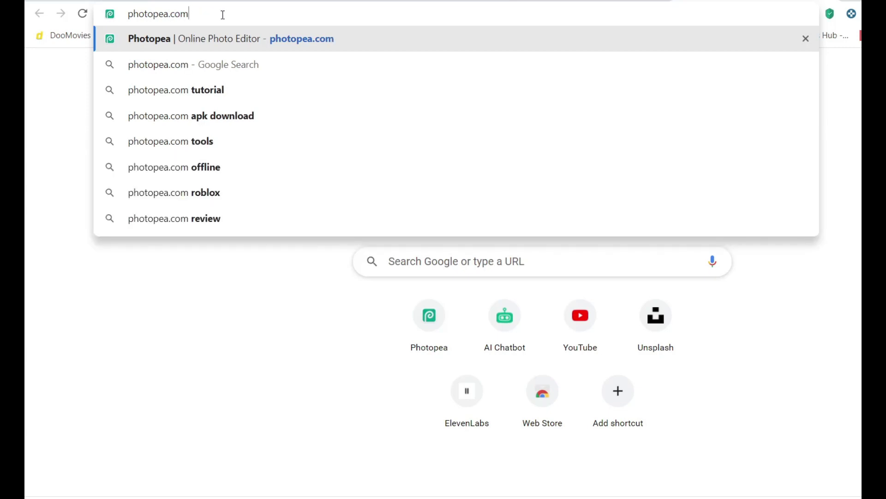
key("Return")
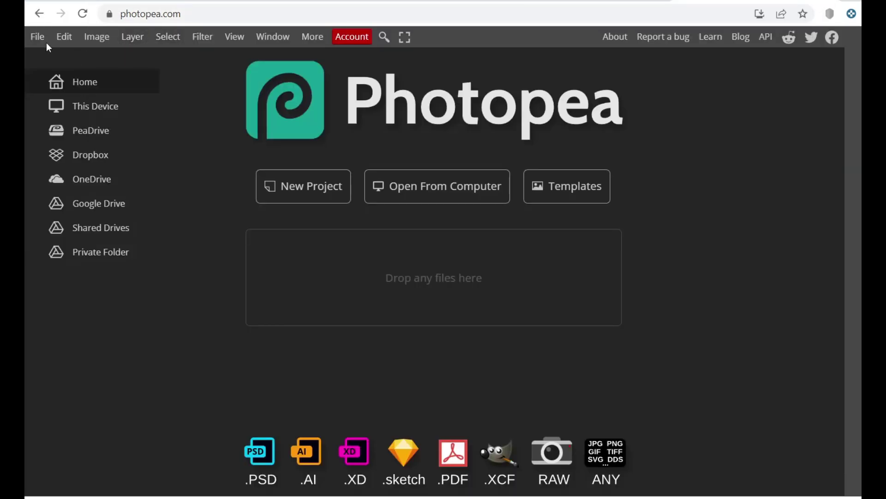
Create a new 1080×1080 Instagram-preset document with a white background.
left_click(39, 40)
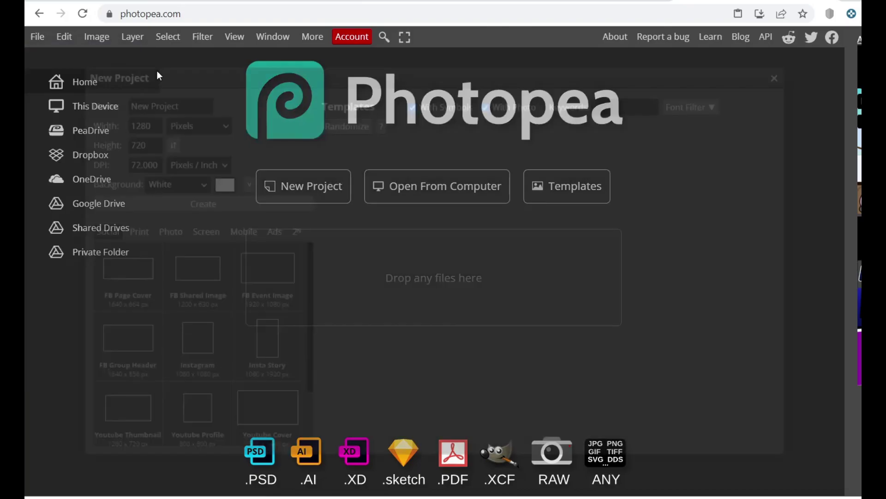
left_click(189, 344)
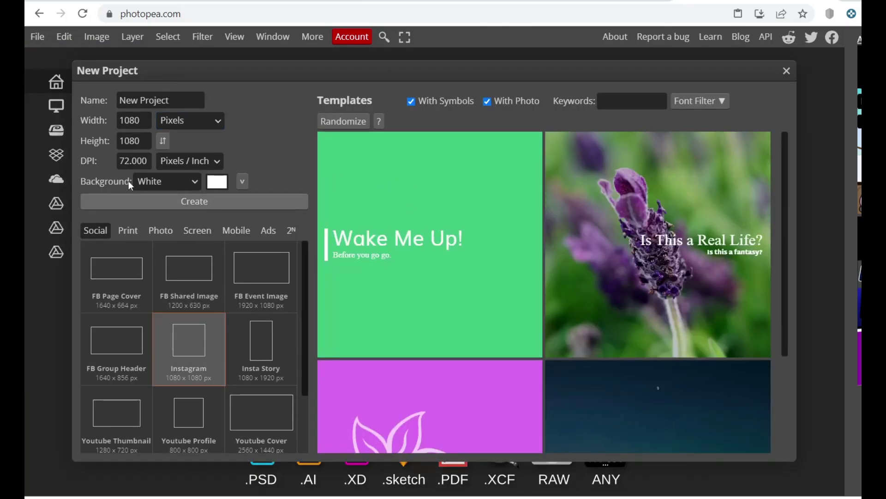
left_click(132, 201)
Place the pexels sunglasses portrait from Downloads onto the canvas.
left_click(38, 37)
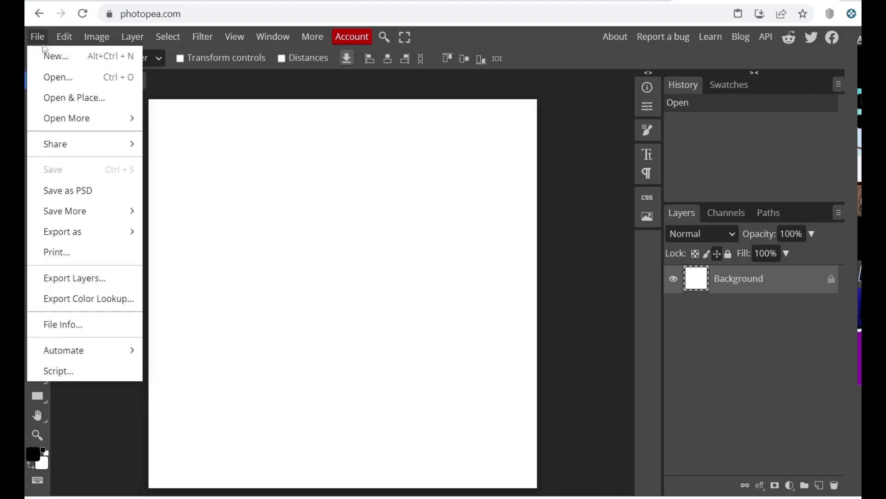
left_click(86, 99)
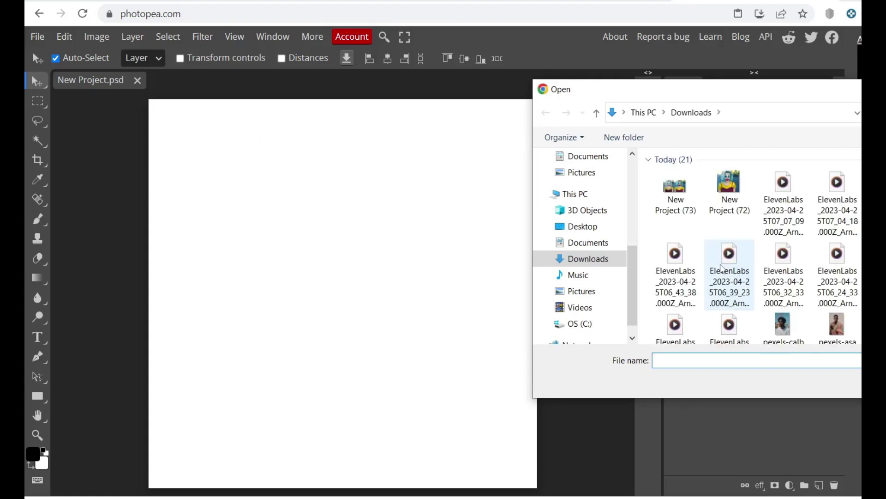
left_click(795, 338)
double_click(790, 321)
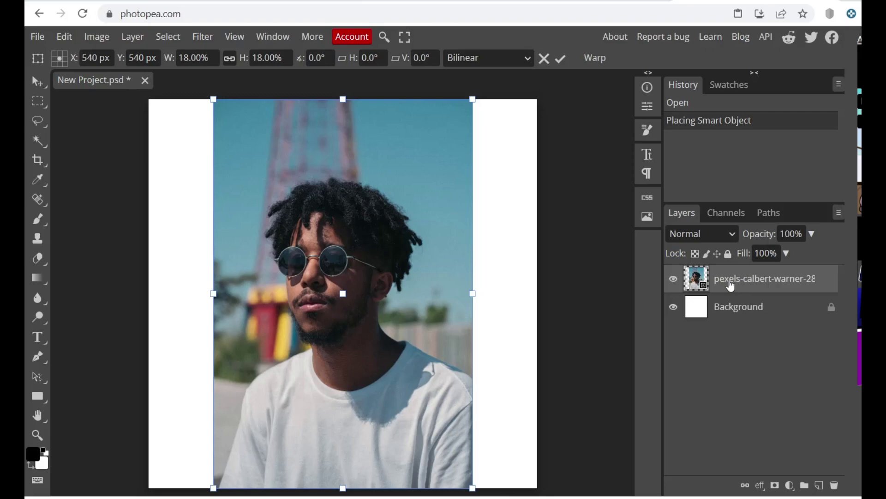
Commit the placed portrait, duplicate it with Ctrl+J, and convert the copy to a smart object.
right_click(733, 284)
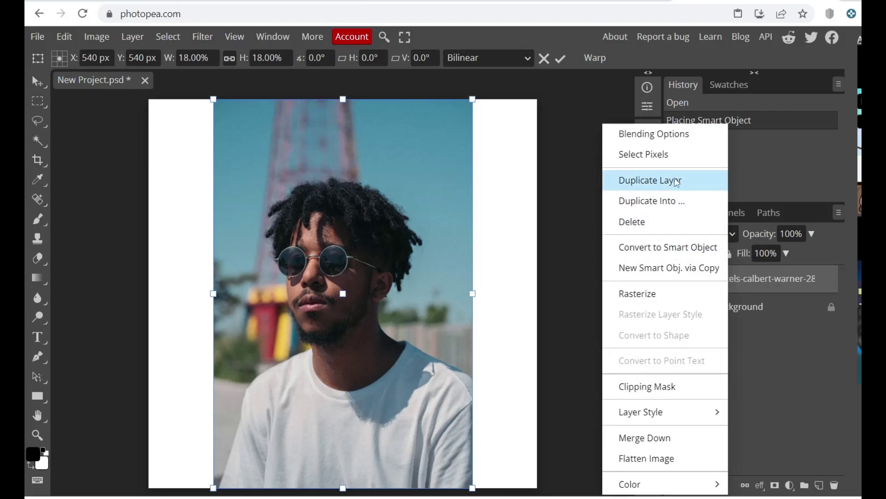
left_click(767, 286)
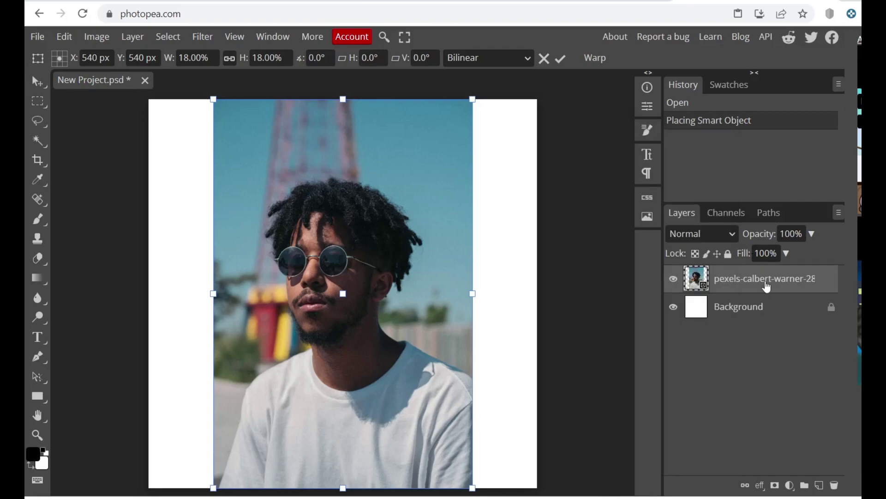
key("Return")
key("ctrl+j")
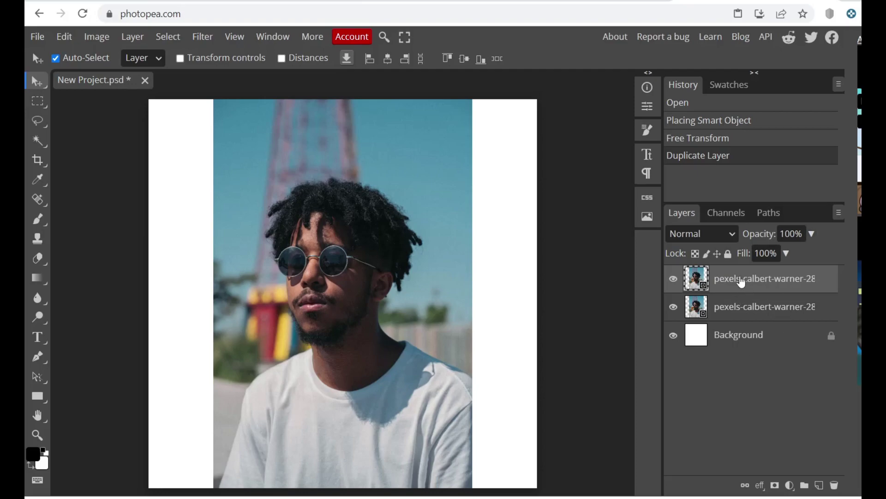
right_click(741, 280)
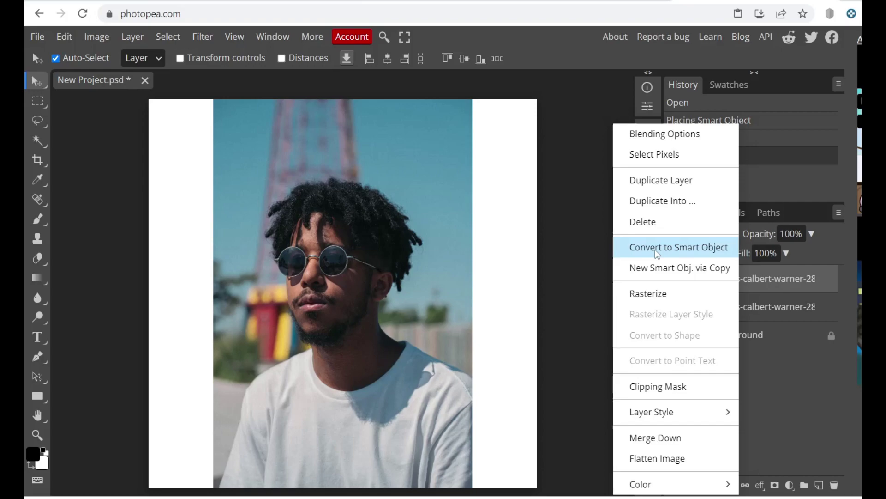
left_click(656, 255)
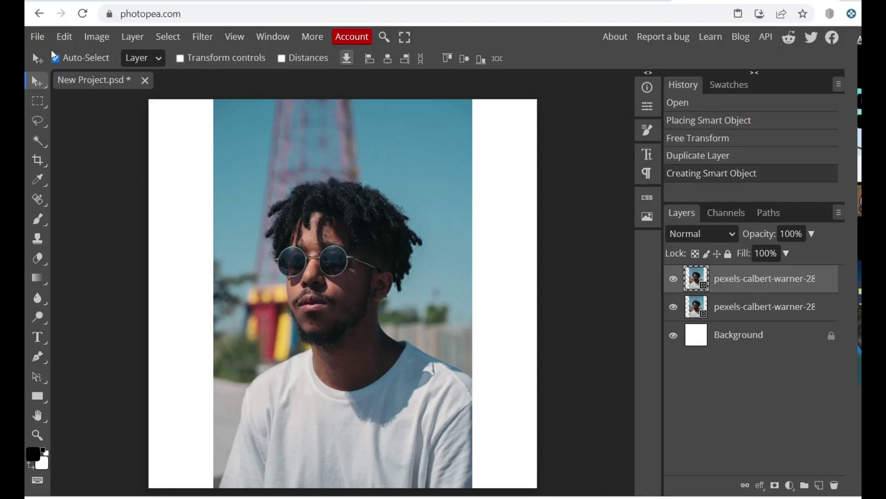
Apply Shadows/Highlights to the top copy: amount 50%, tone 25%, radius 12 px.
left_click(95, 45)
mouse_move(124, 82)
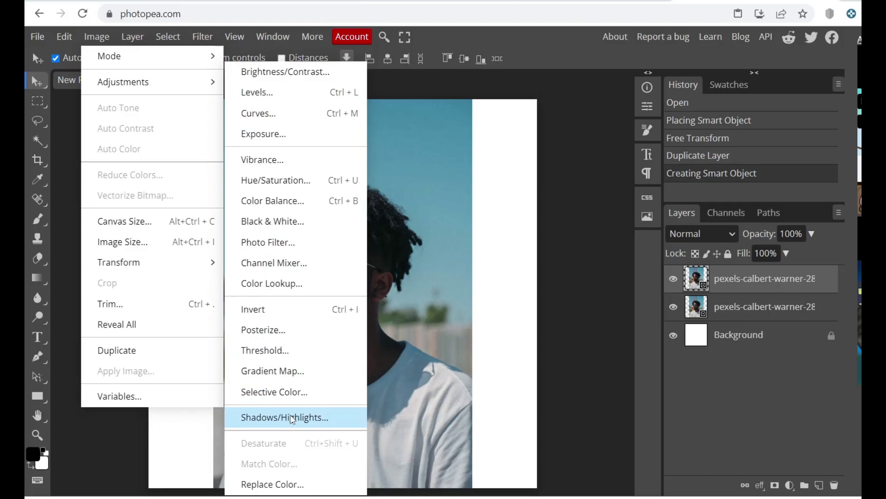
left_click(291, 417)
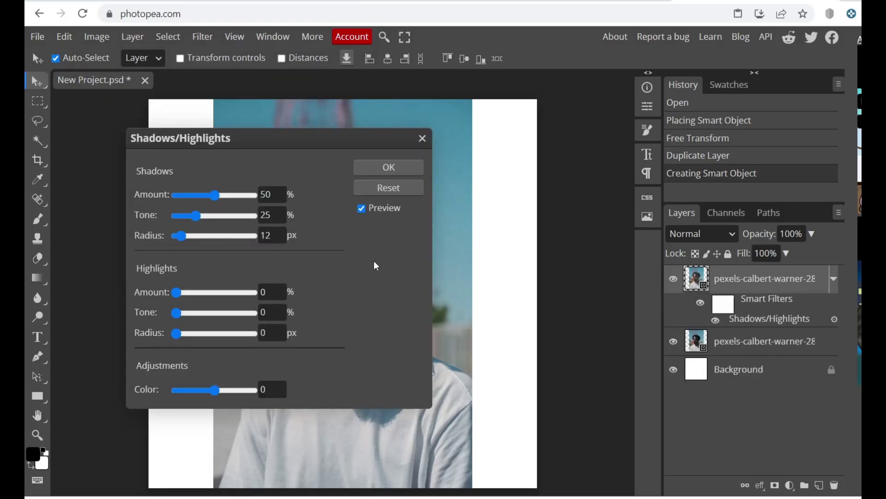
left_click(387, 169)
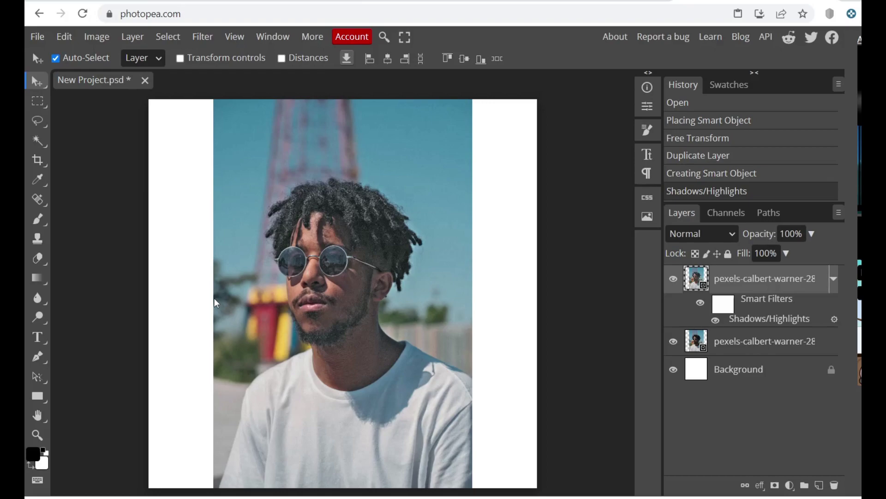
left_click(95, 38)
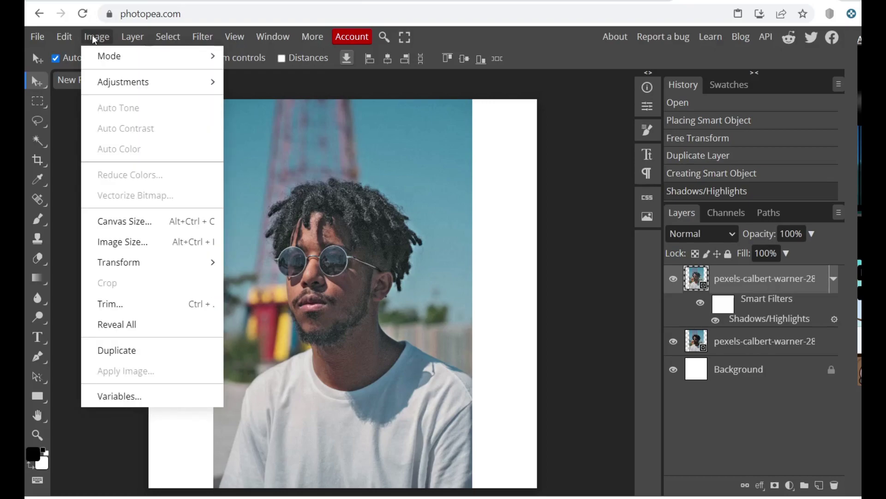
Add a Vibrance adjustment with vibrance 15 and saturation 75 to the top copy.
left_click(95, 38)
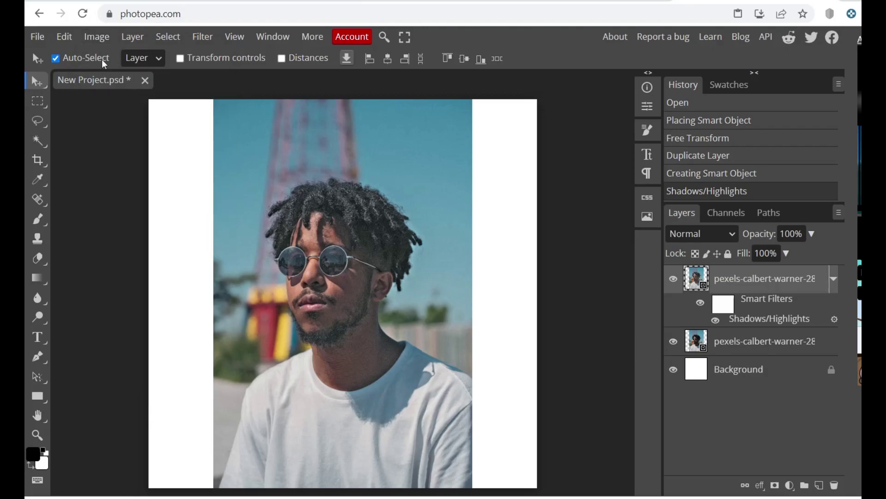
left_click(97, 42)
mouse_move(123, 82)
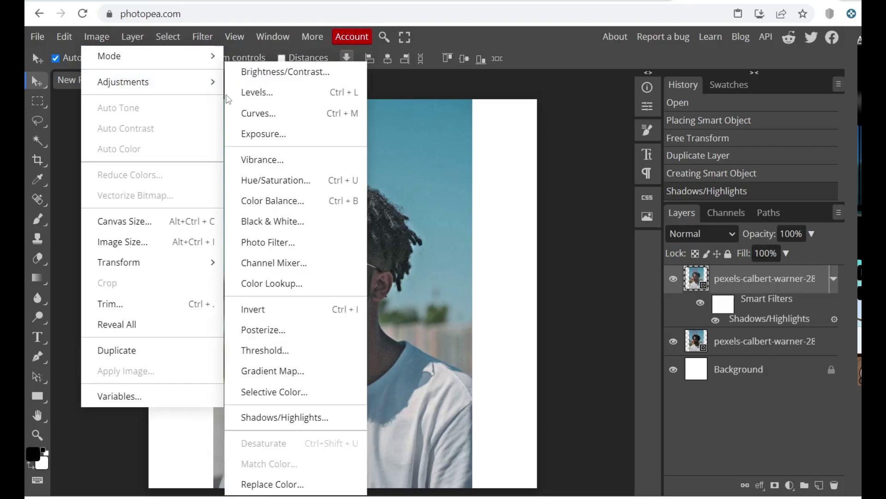
left_click(270, 167)
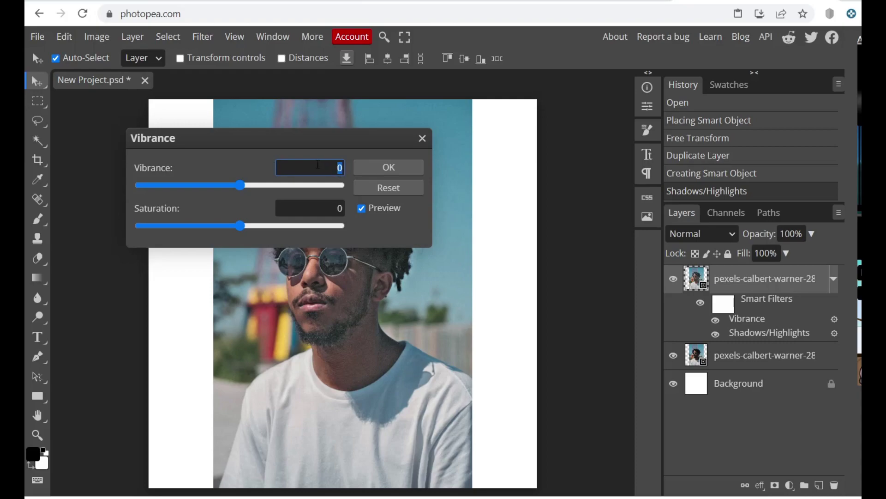
type("15")
key("Tab")
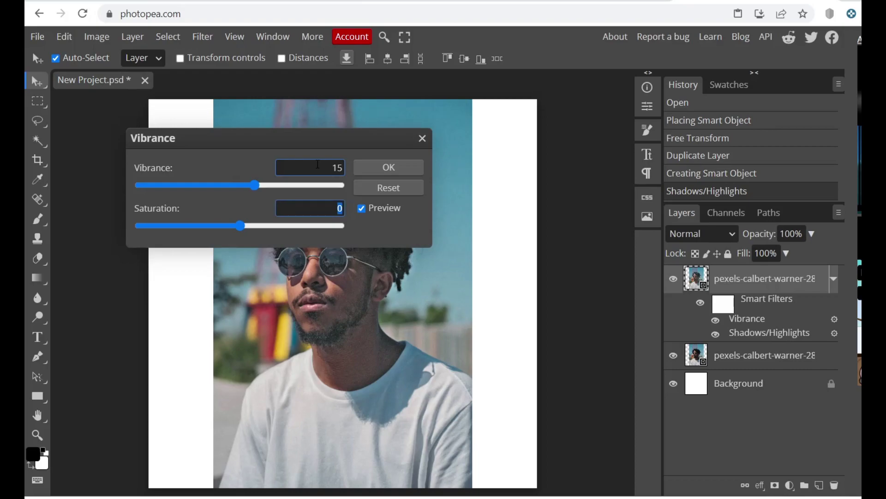
type("75")
left_click(389, 168)
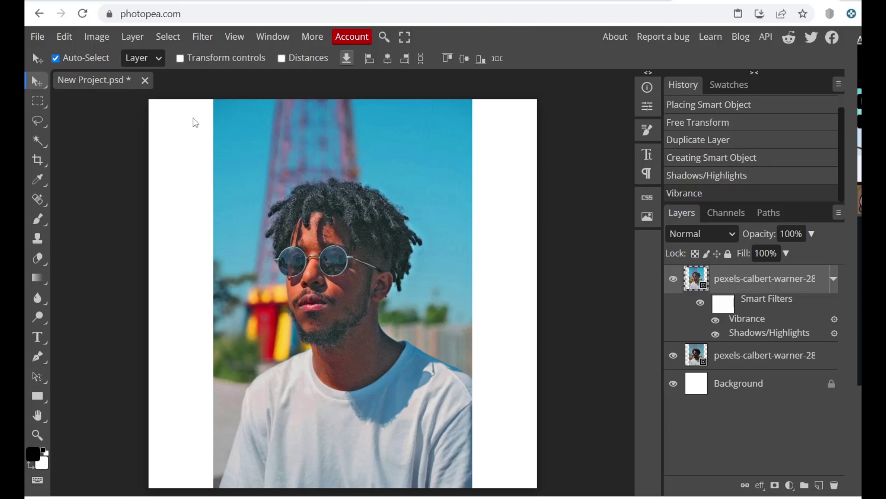
Apply Filter Gallery Poster Edges: edge thickness 3, edge intensity 2, posterization 2.
left_click(202, 37)
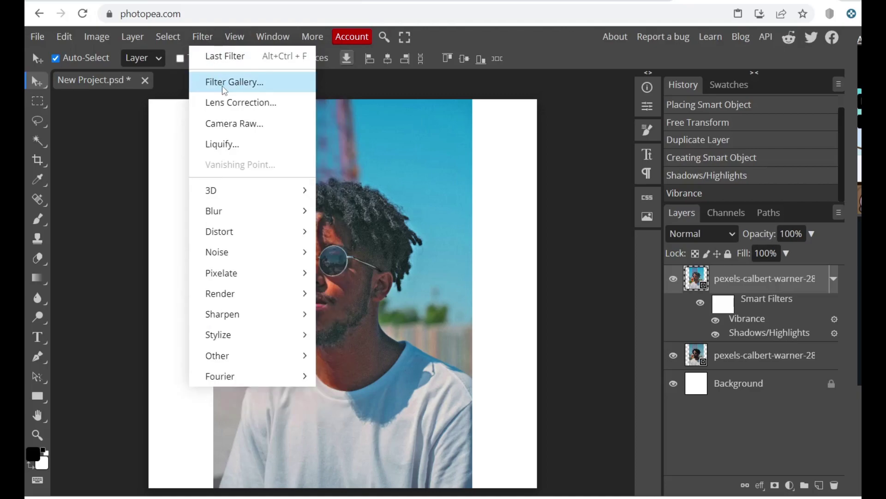
left_click(261, 90)
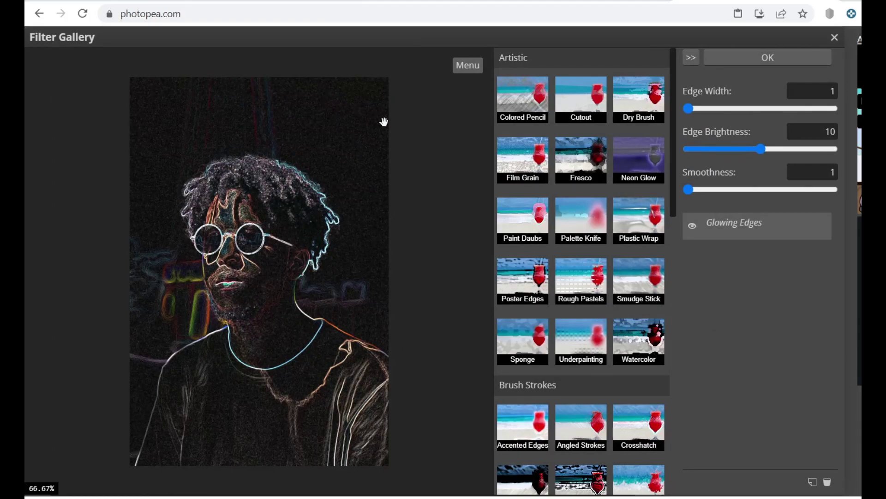
left_click(512, 278)
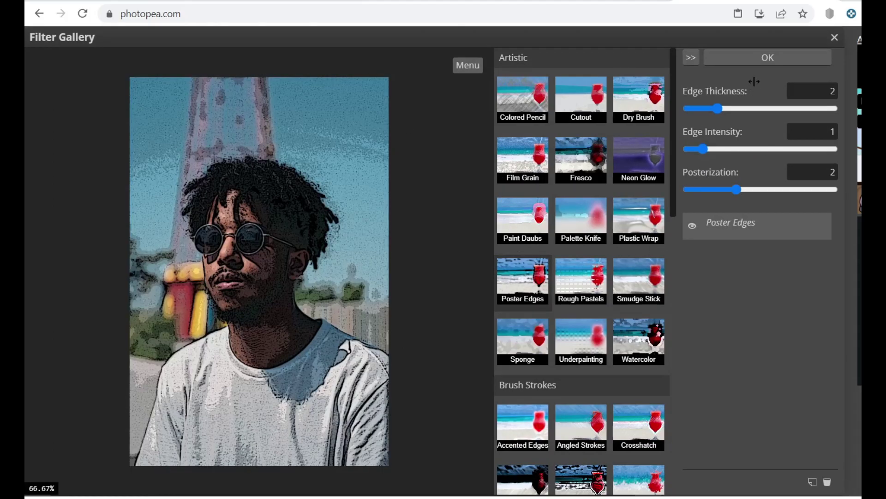
left_click_drag(706, 147, 723, 147)
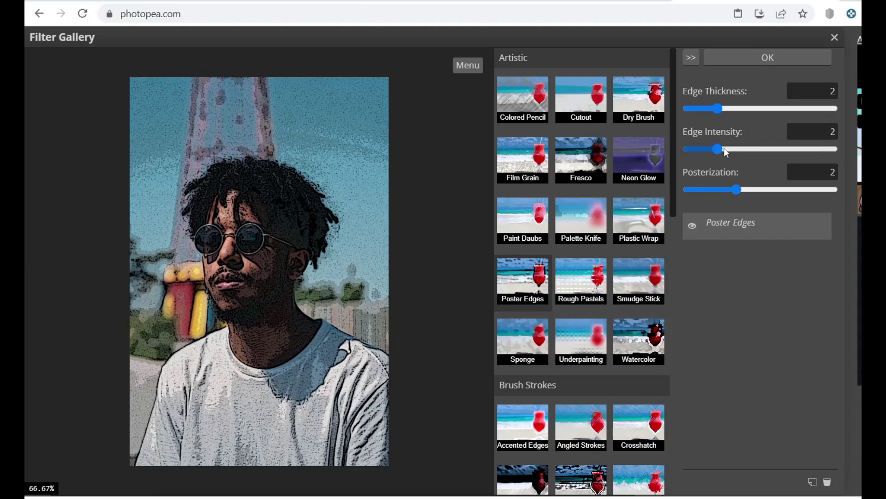
left_click_drag(718, 109, 732, 109)
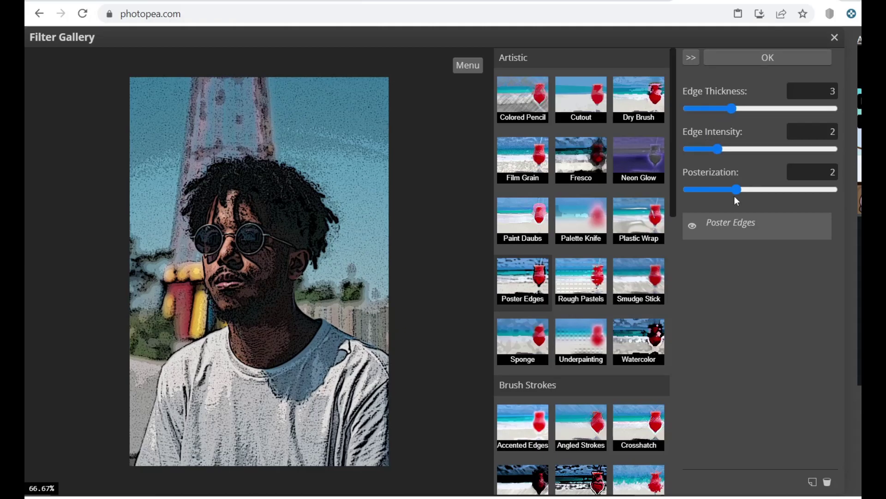
left_click(768, 57)
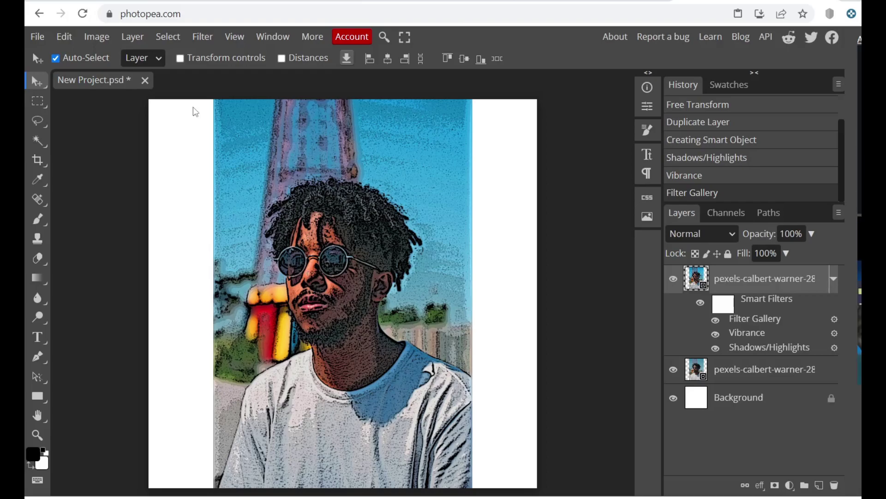
Apply Oil Paint with radius 5, cleanliness 5 and lighting turned off.
left_click(198, 38)
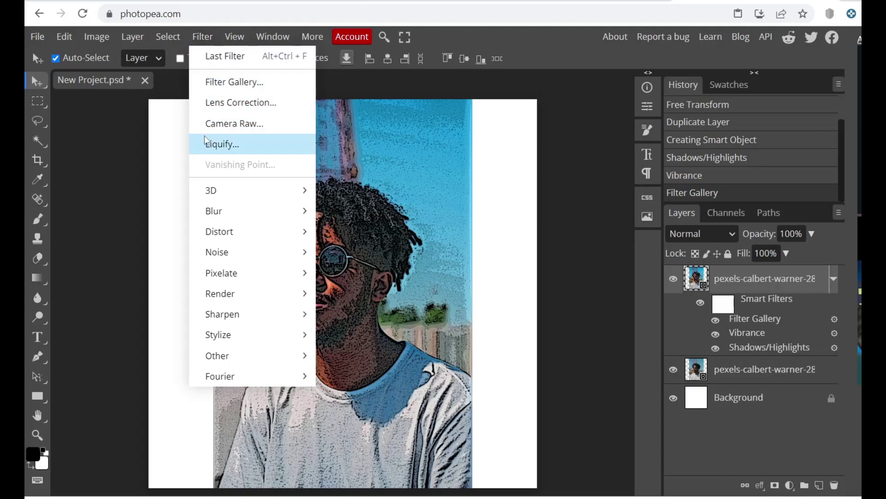
mouse_move(218, 334)
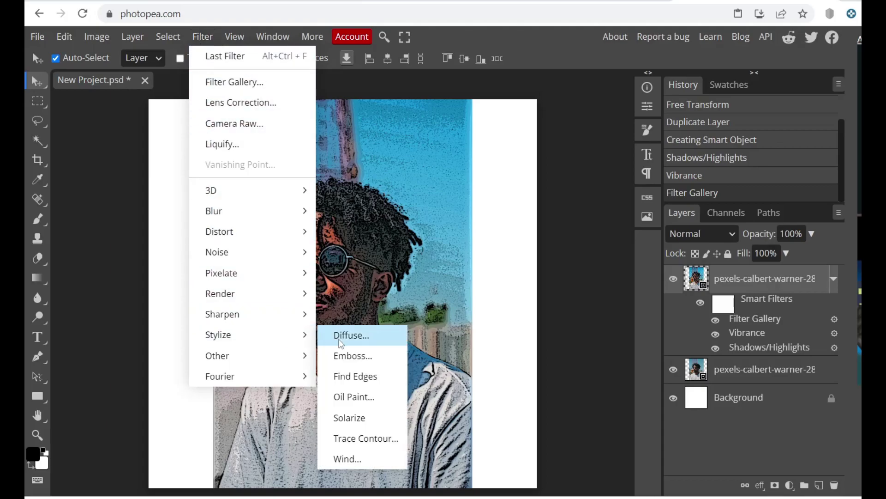
left_click(367, 397)
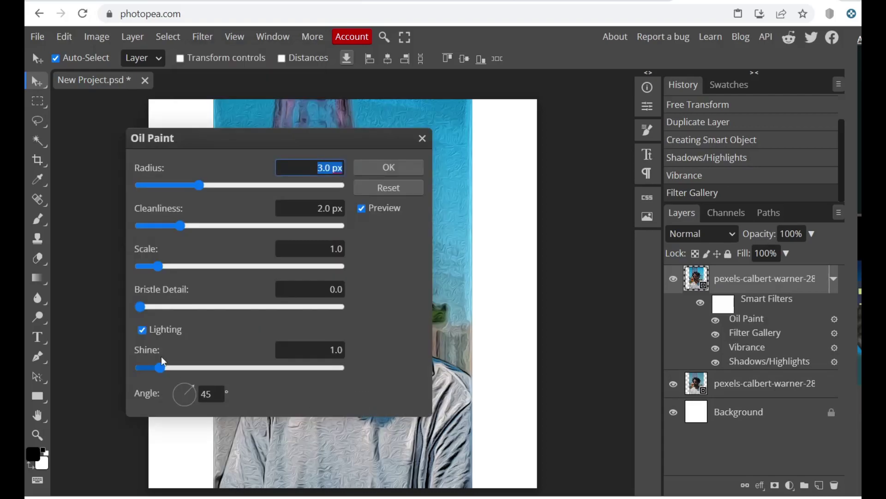
left_click(140, 336)
type("5")
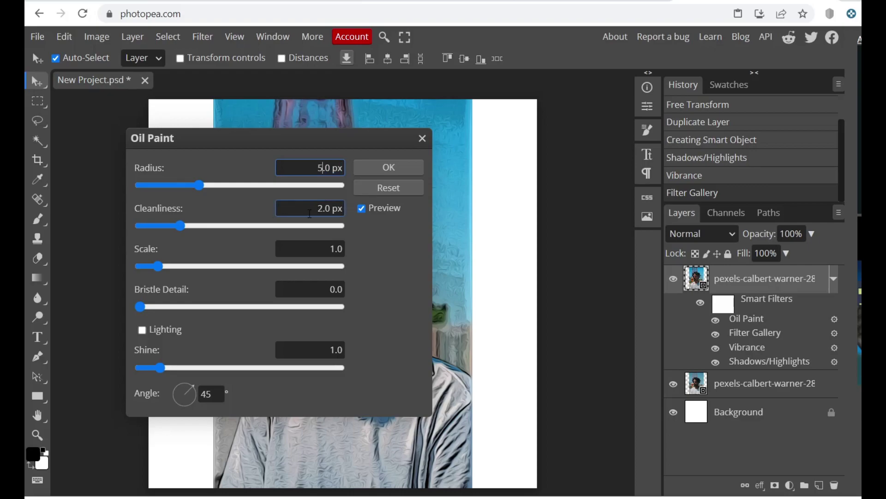
left_click(319, 209)
key("BackSpace")
type("5")
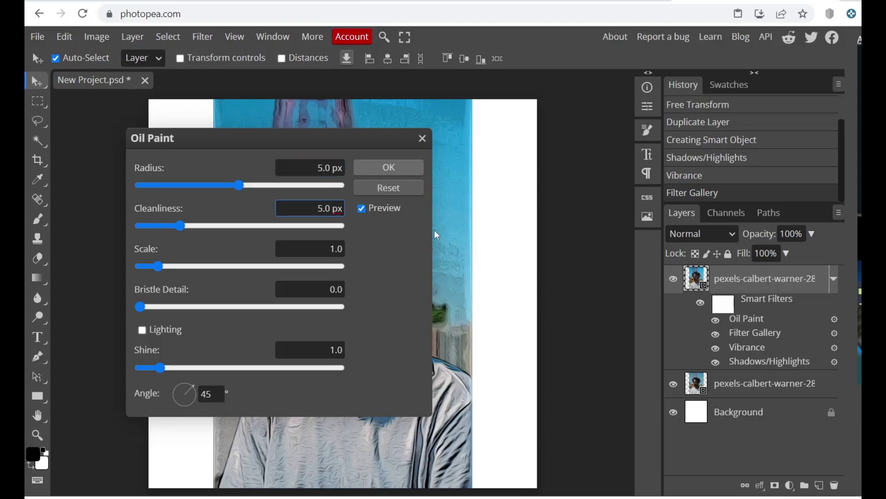
key("Return")
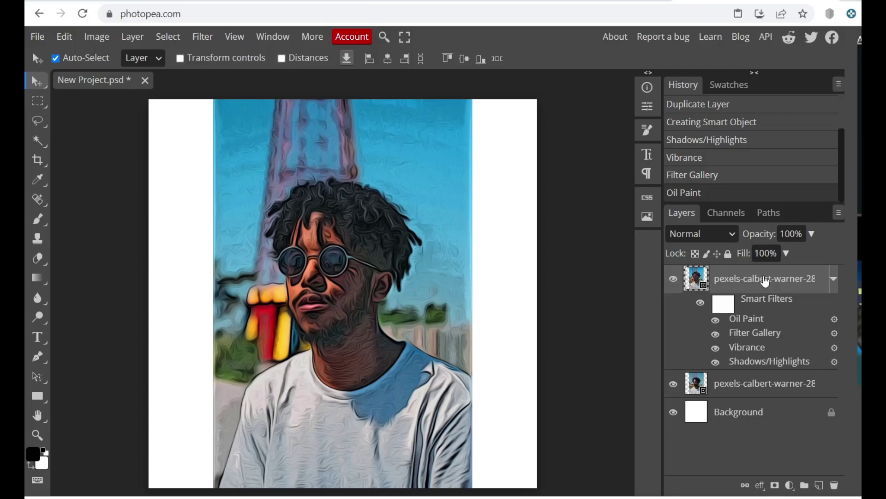
Merge the filtered top portrait copy down into the layer below.
right_click(765, 279)
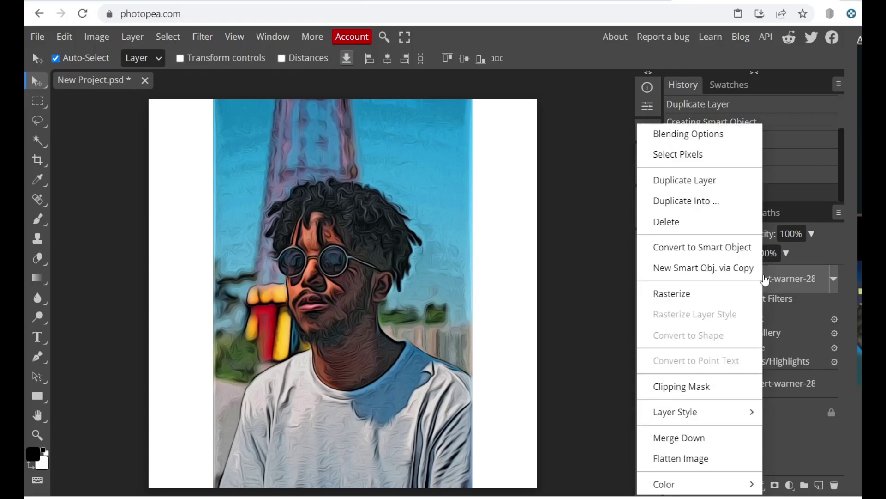
left_click(707, 441)
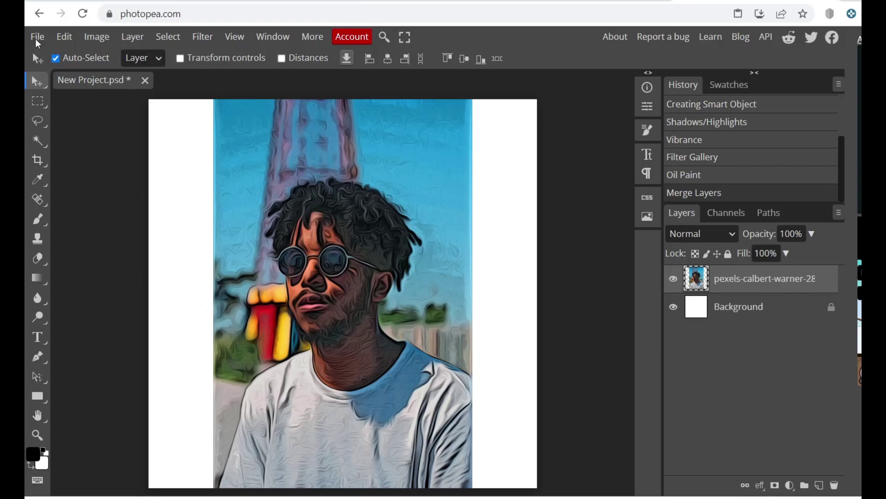
Save the canvas as a PNG and dismiss the ad-blocker notice.
left_click(35, 38)
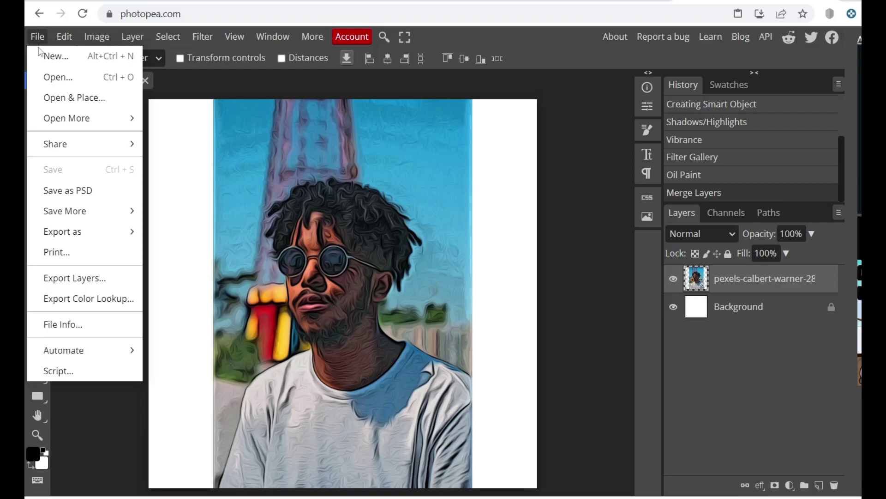
mouse_move(63, 232)
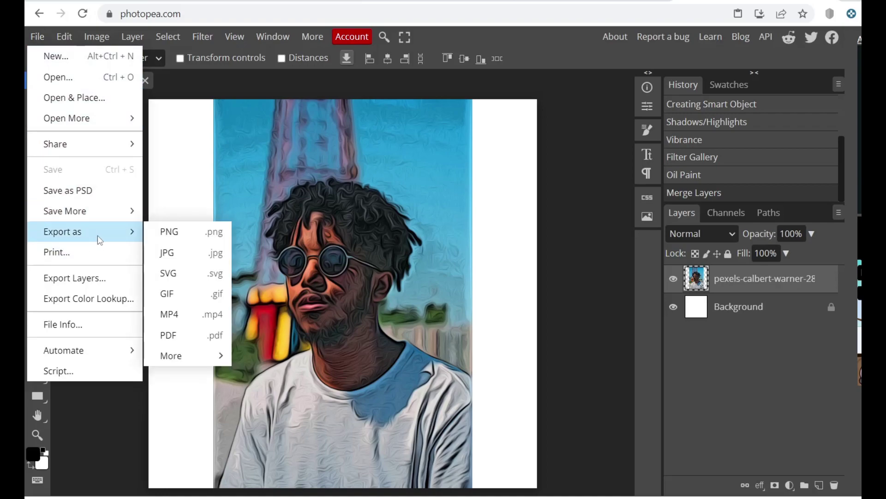
left_click(181, 239)
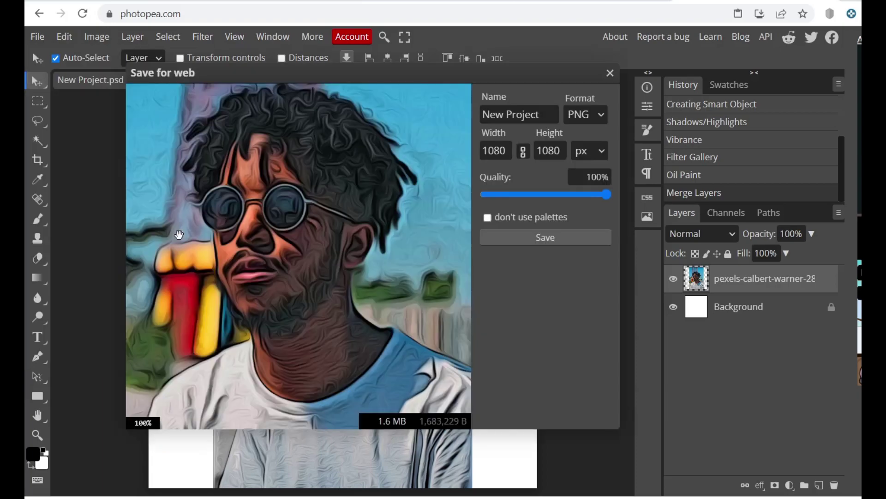
left_click(531, 240)
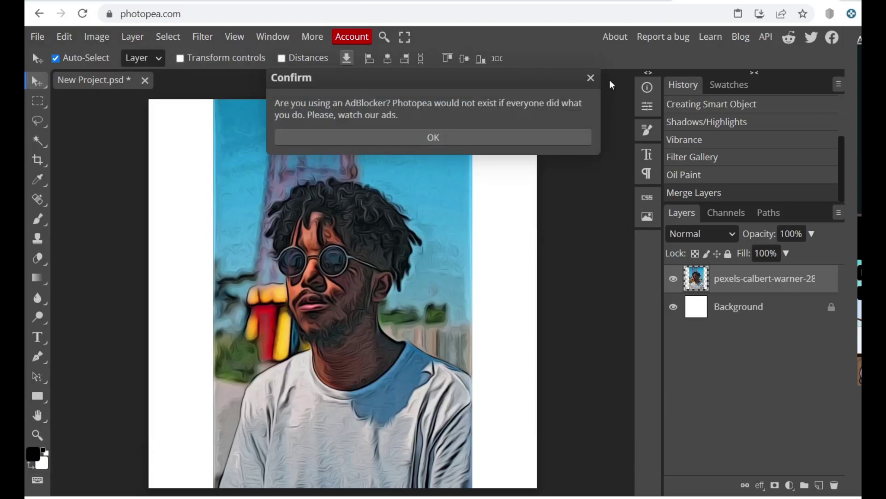
left_click(590, 79)
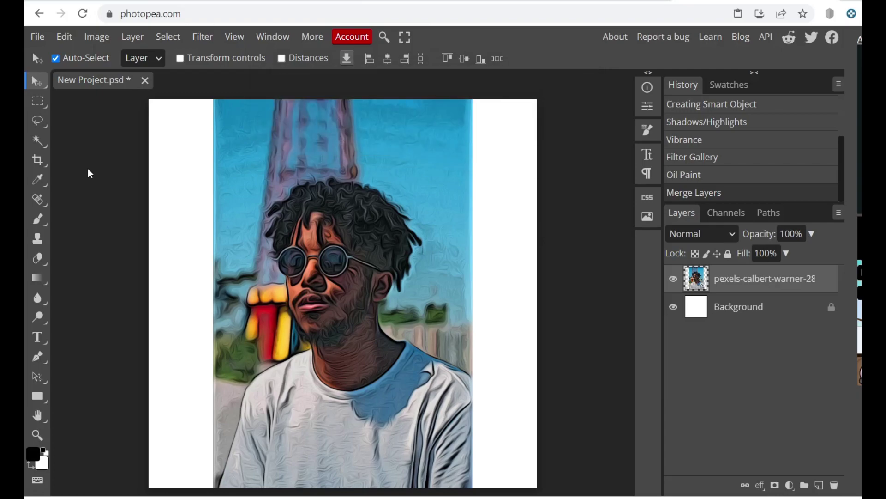